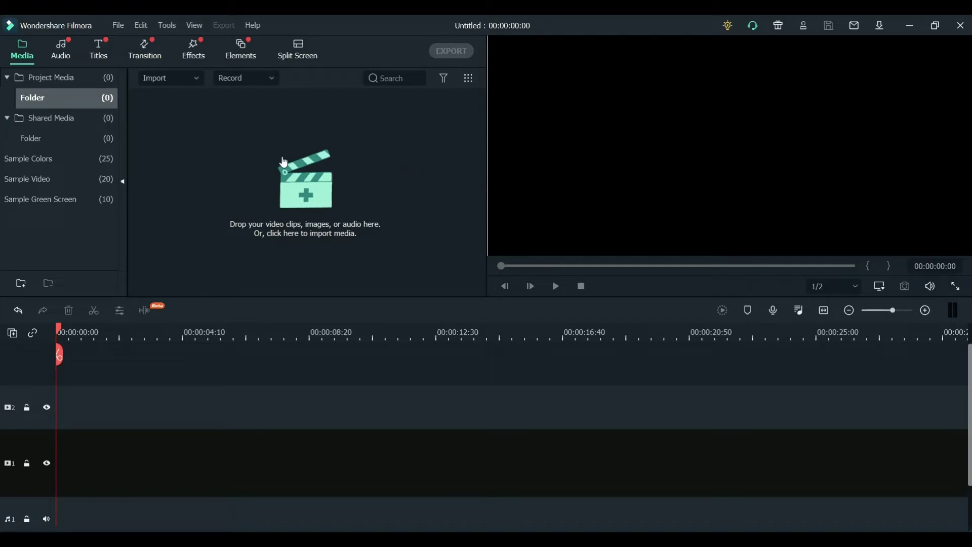
left_click(192, 79)
left_click(195, 98)
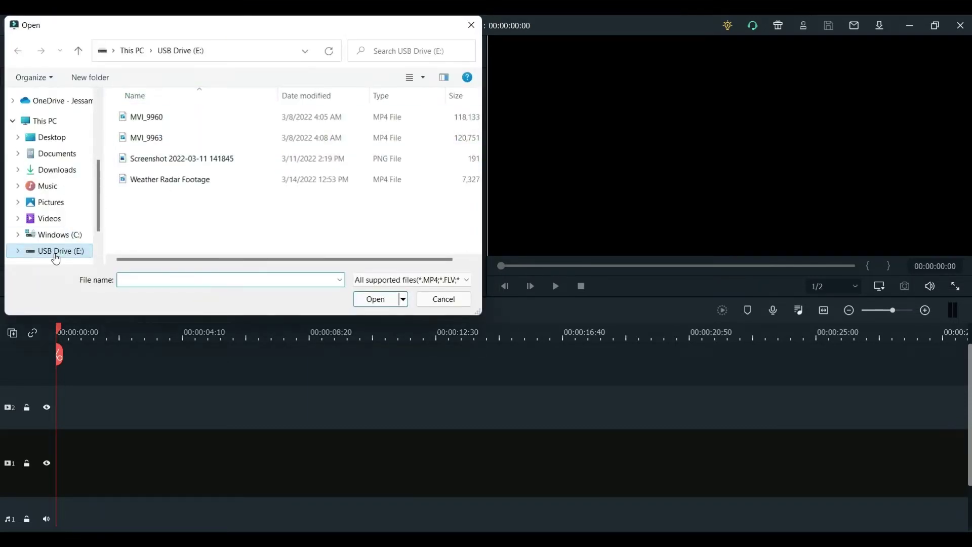
left_click(167, 122)
left_click(169, 136, "ctrl")
left_click(171, 165, "ctrl")
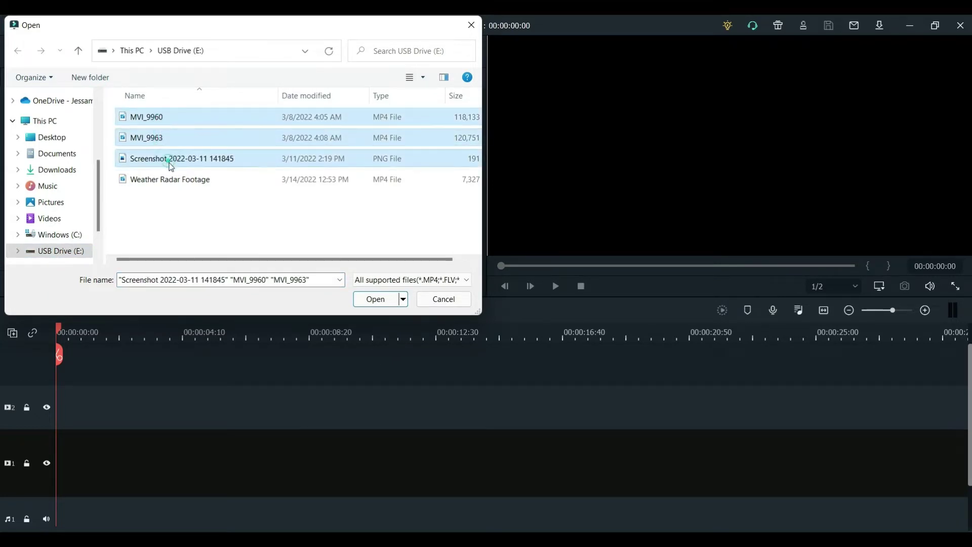
left_click(169, 180, "ctrl")
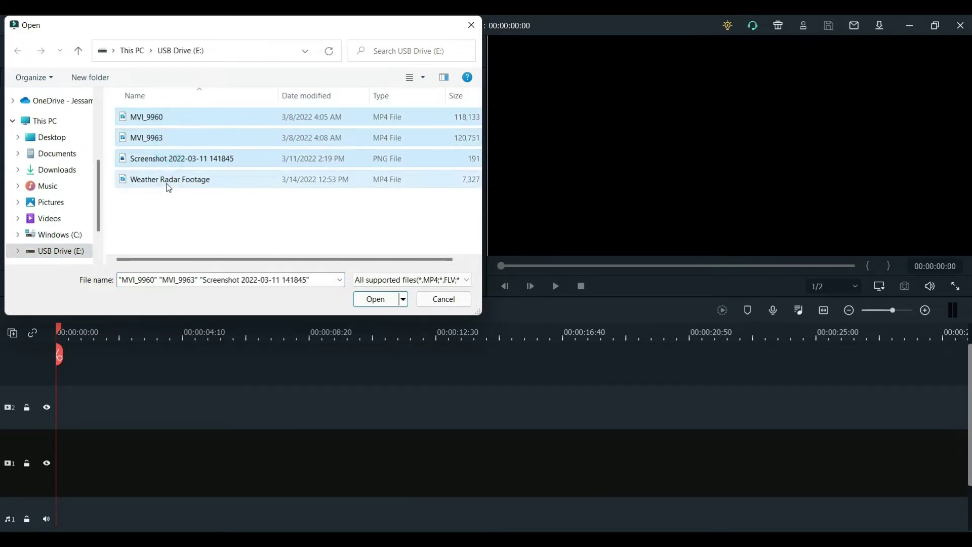
left_click(377, 300)
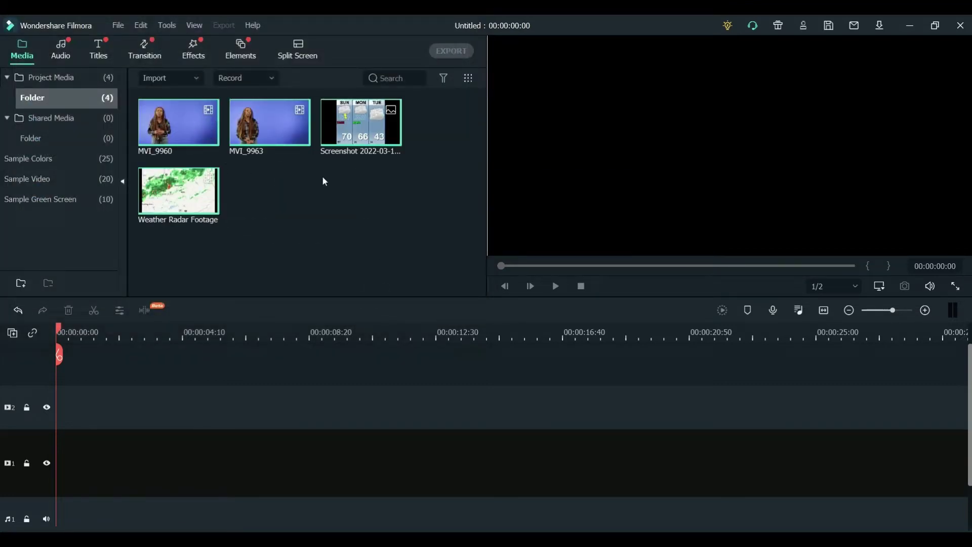
left_click(313, 226)
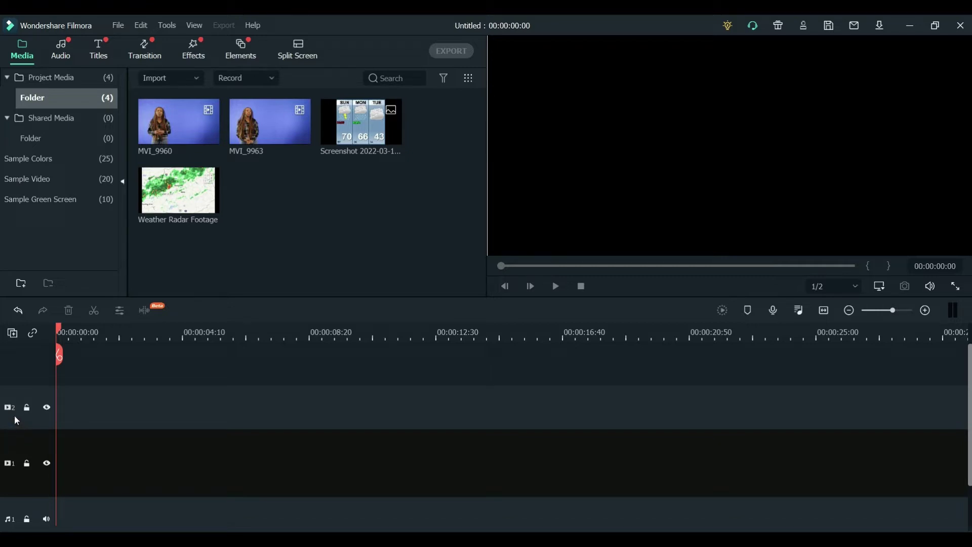
left_click(14, 338)
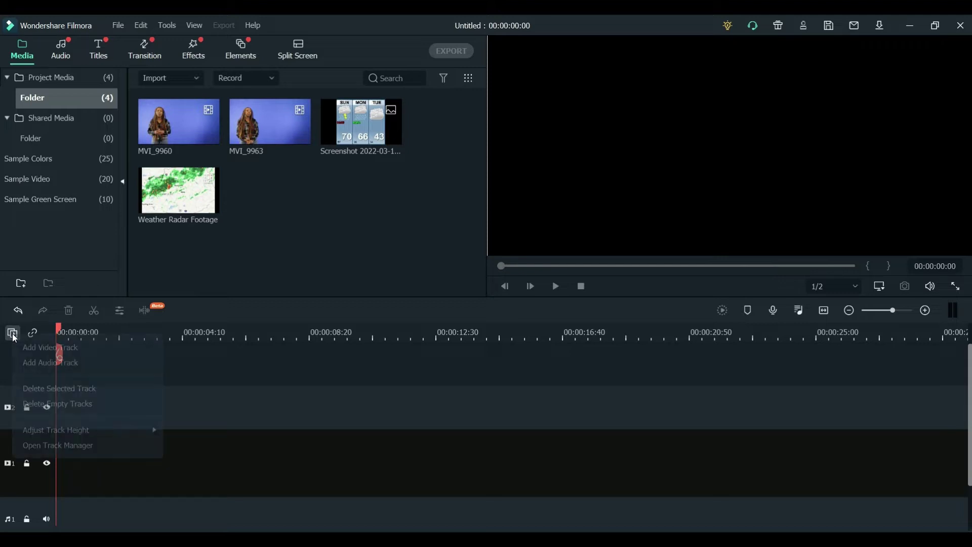
left_click(55, 348)
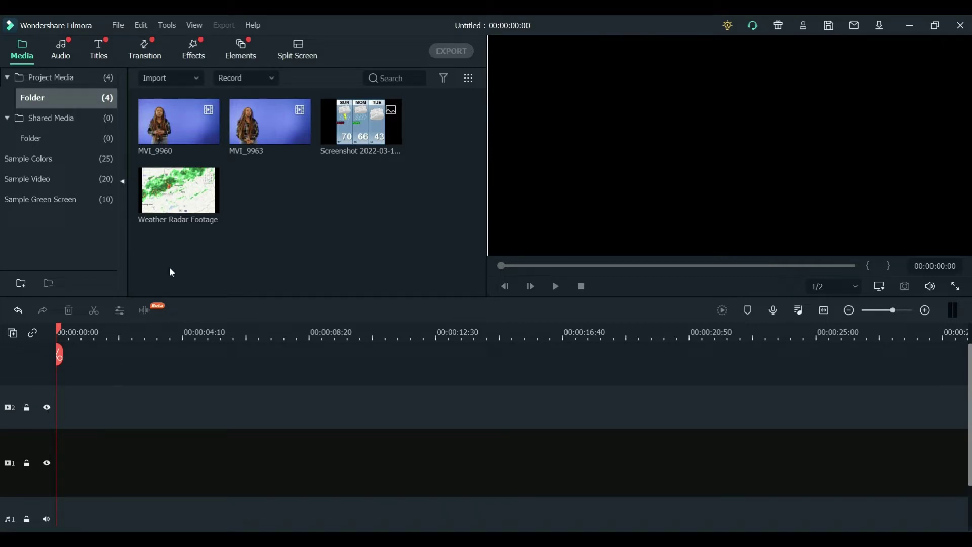
Place Weather Radar Footage at the start of video track 1 and MVI_9960 above it at the start of video track 2
mouse_move(188, 211)
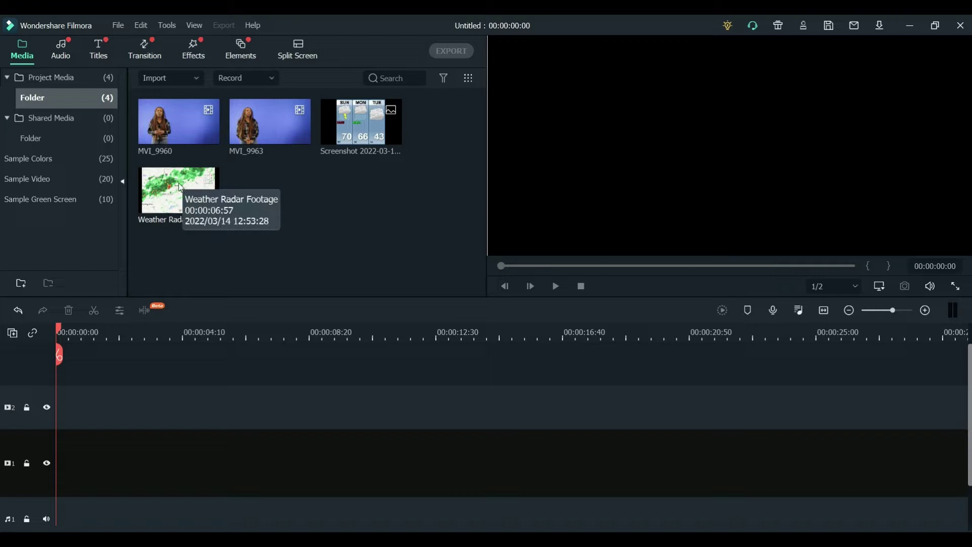
left_click_drag(161, 184, 60, 468)
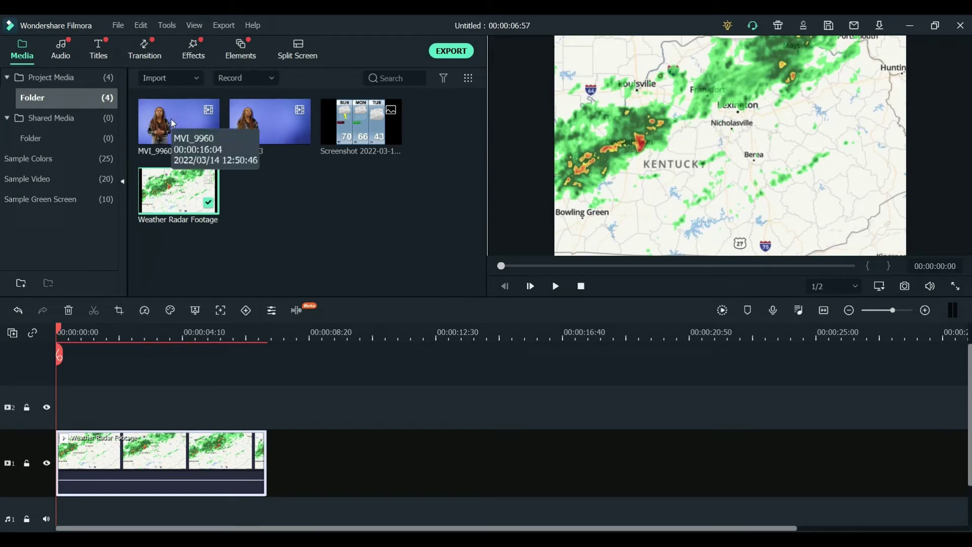
left_click_drag(173, 125, 59, 408)
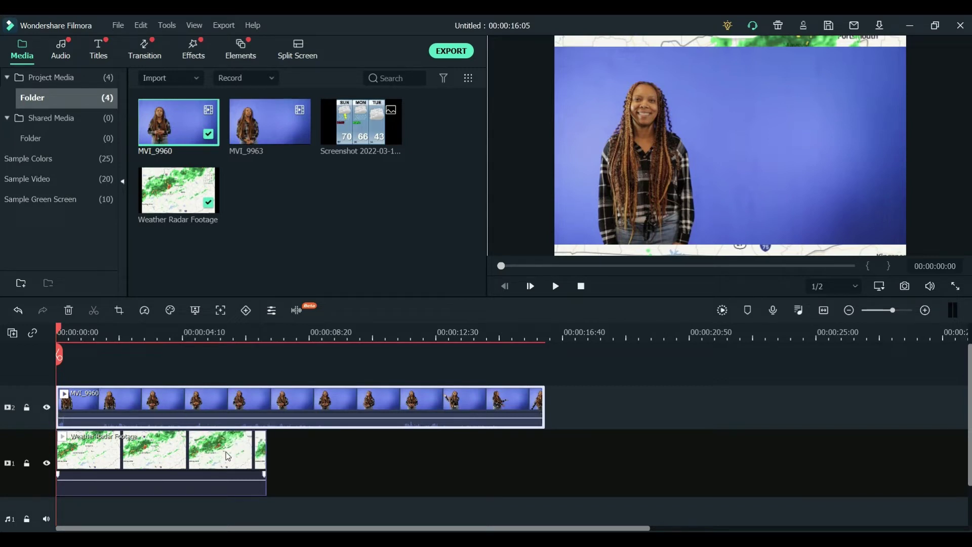
Copy the Weather Radar Footage clip and paste the duplicate directly after the original on video track 1
left_click(228, 456)
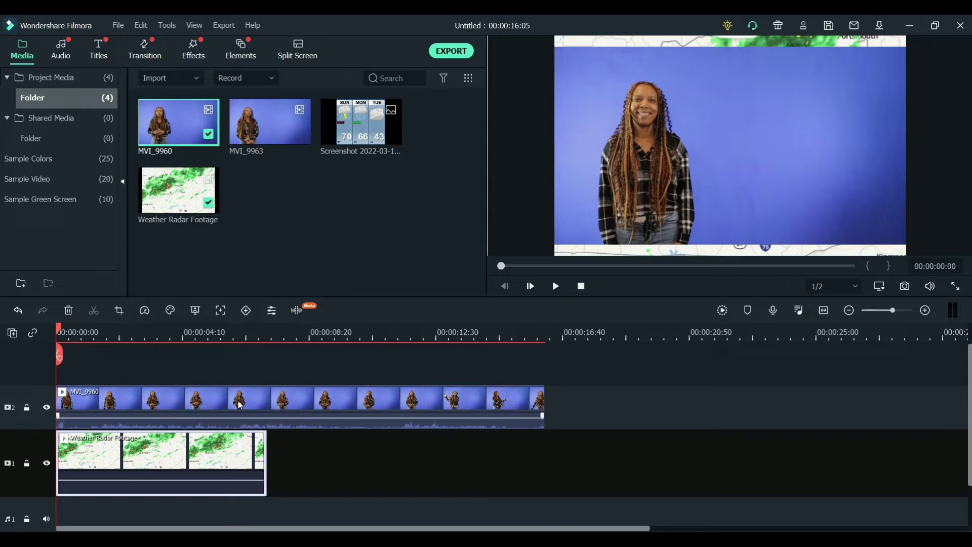
right_click(230, 465)
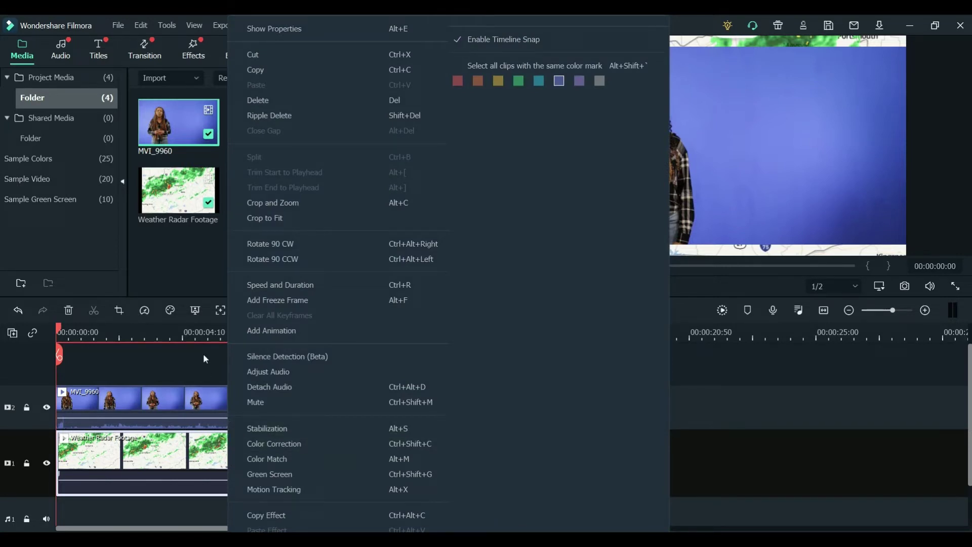
left_click(255, 69)
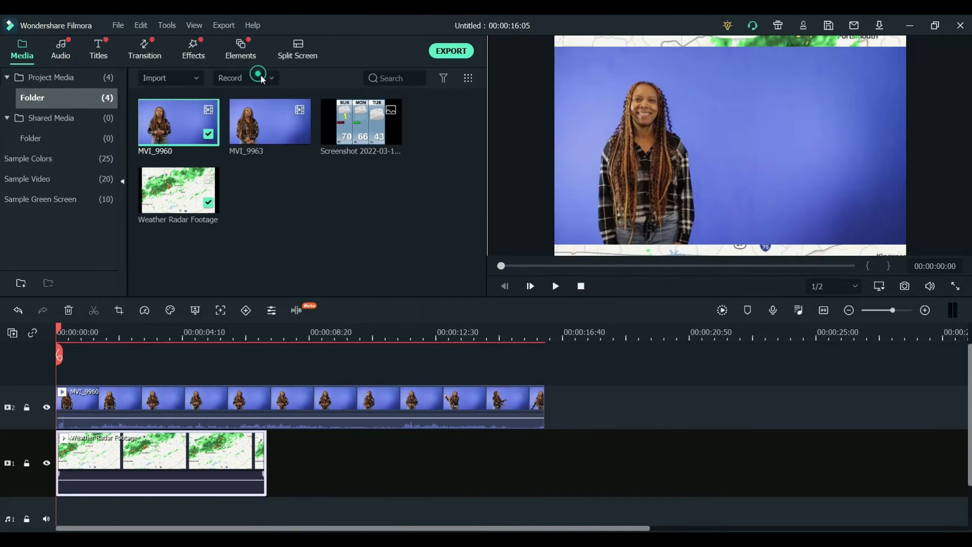
left_click(363, 480)
right_click(363, 480)
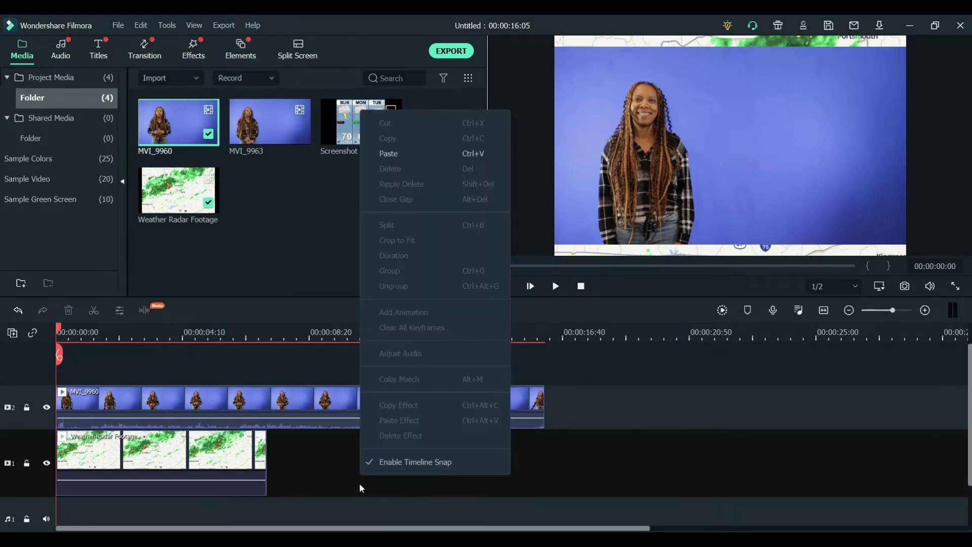
left_click(396, 154)
left_click_drag(556, 405, 346, 396)
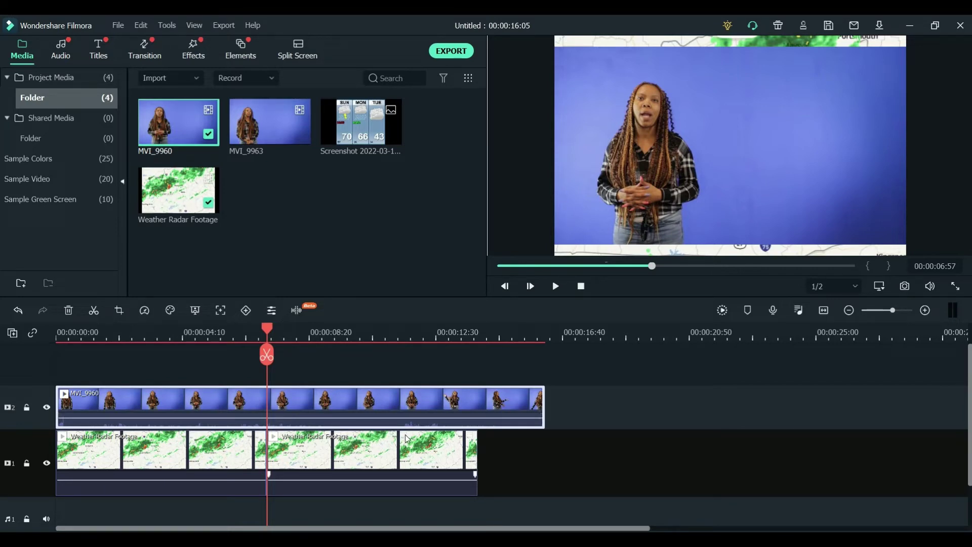
Paste another copy of the radar clip at the end of video track 1 and trim it to end with MVI_9960
right_click(411, 447)
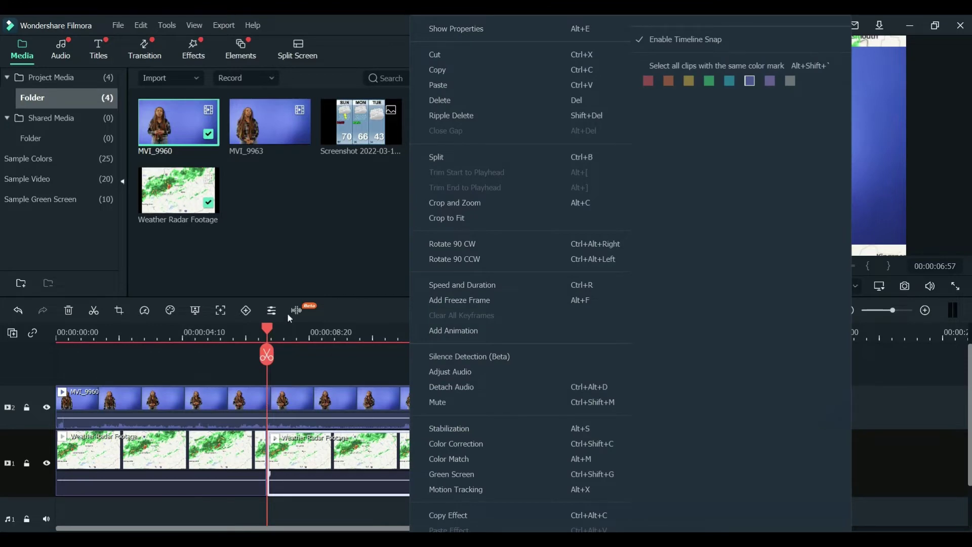
left_click(324, 357)
right_click(554, 471)
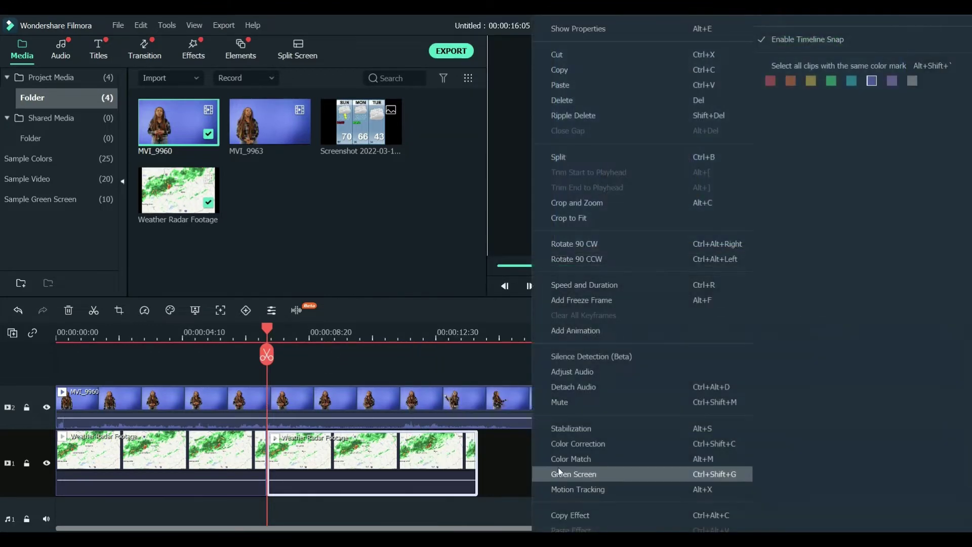
left_click(615, 86)
left_click(586, 476)
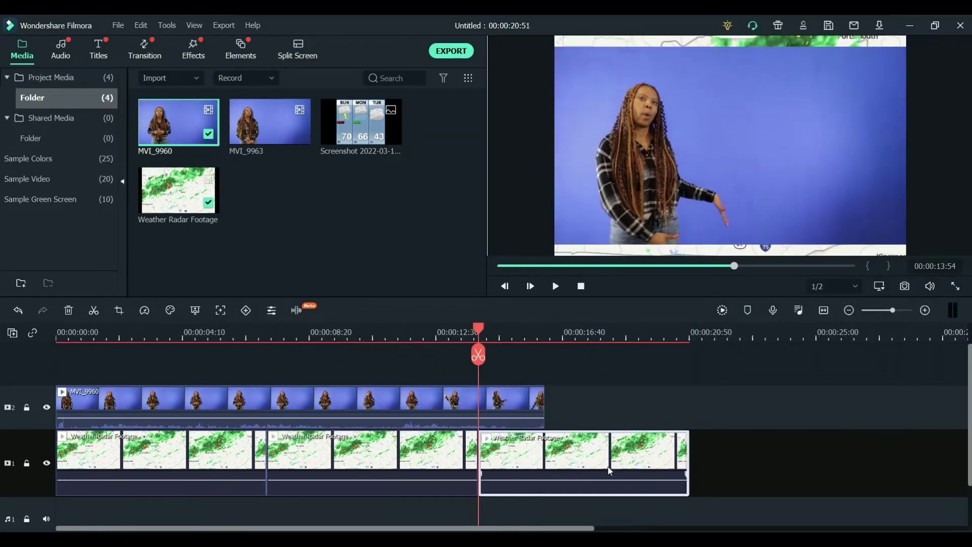
left_click_drag(688, 460, 543, 460)
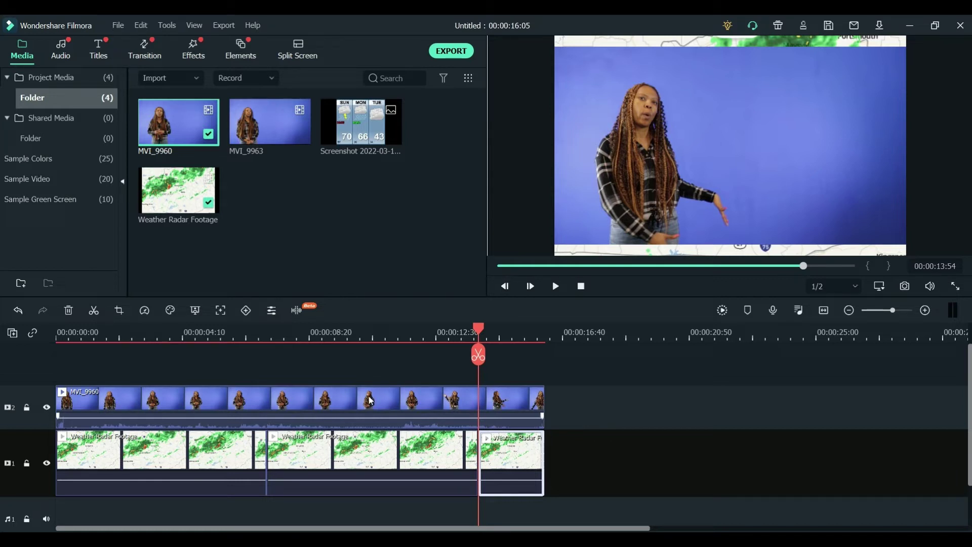
Enable Chroma Key on the MVI_9960 clip and sample the blue backdrop as the key color
double_click(370, 400)
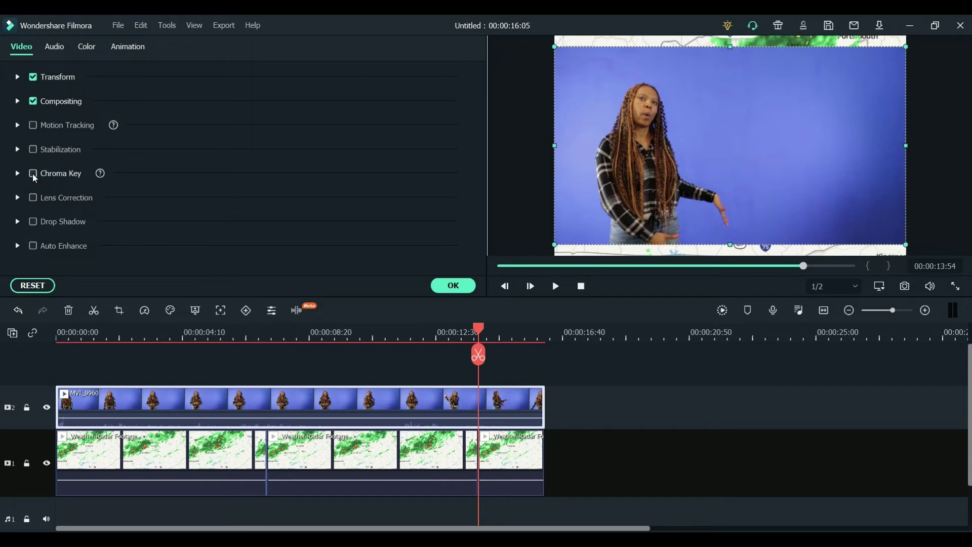
left_click(34, 176)
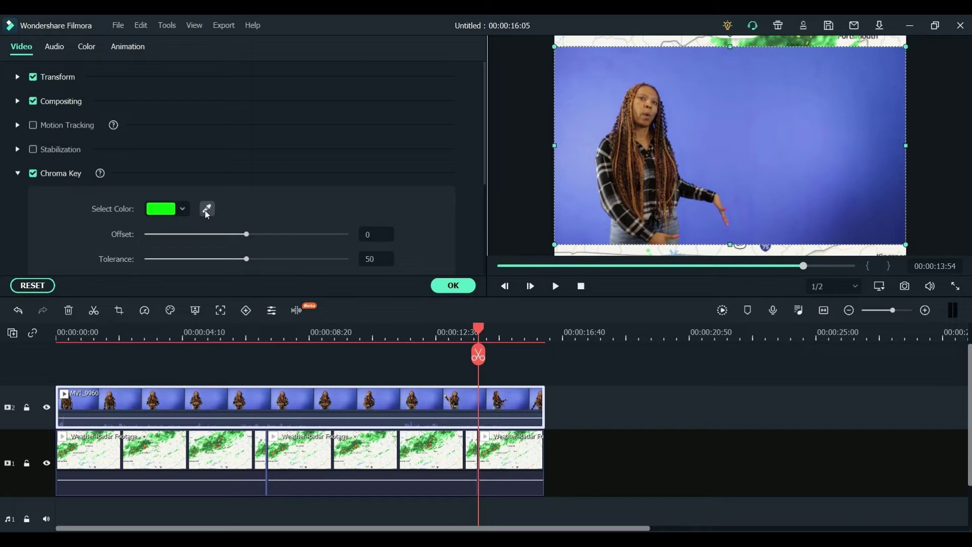
left_click(207, 211)
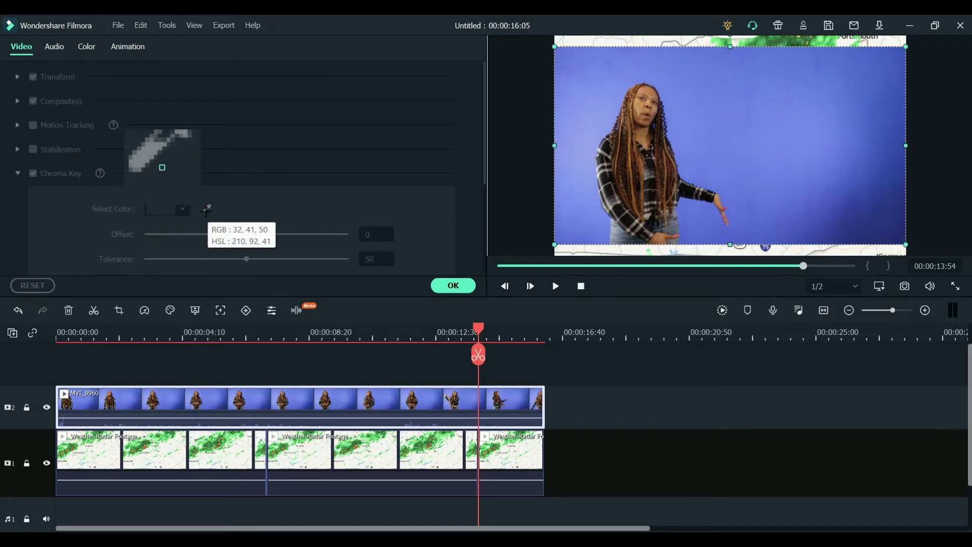
left_click(833, 199)
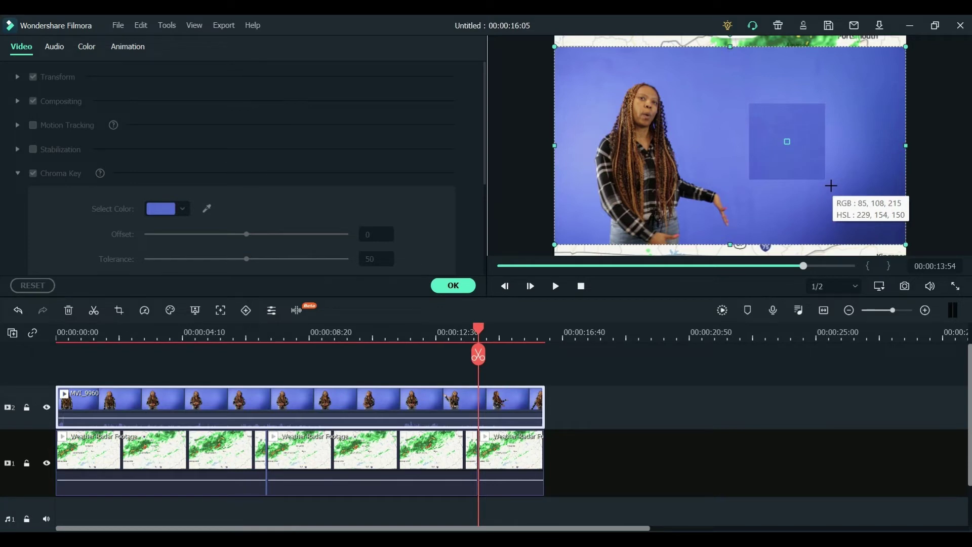
left_click(831, 185)
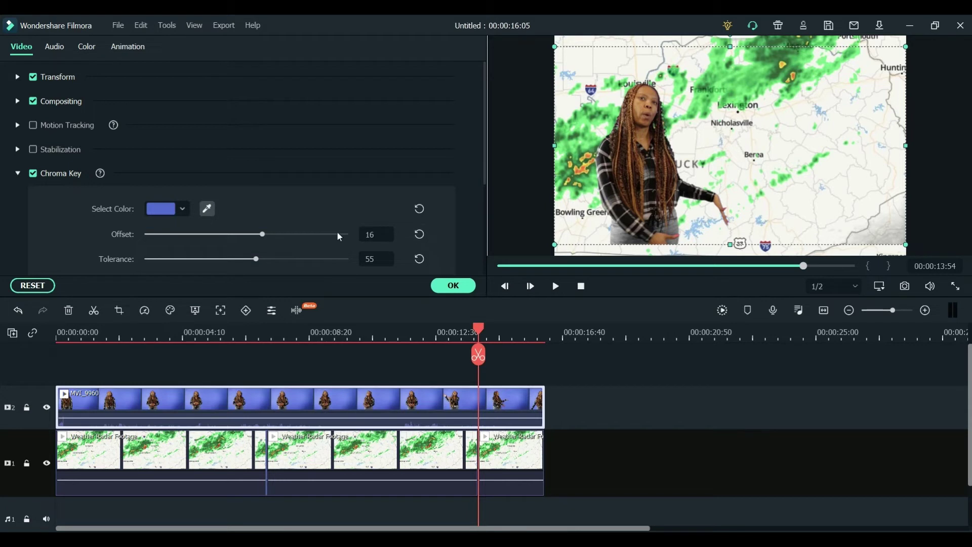
Apply the chroma key with offset 16 and tolerance 55, and lower the keyed presenter to the bottom edge of the frame
scroll(339, 236, "down", 2)
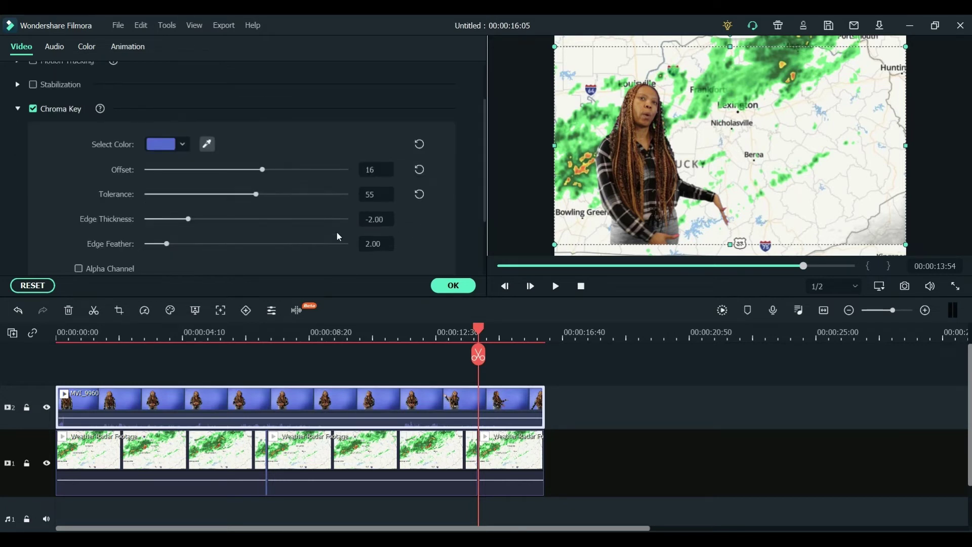
left_click(453, 287)
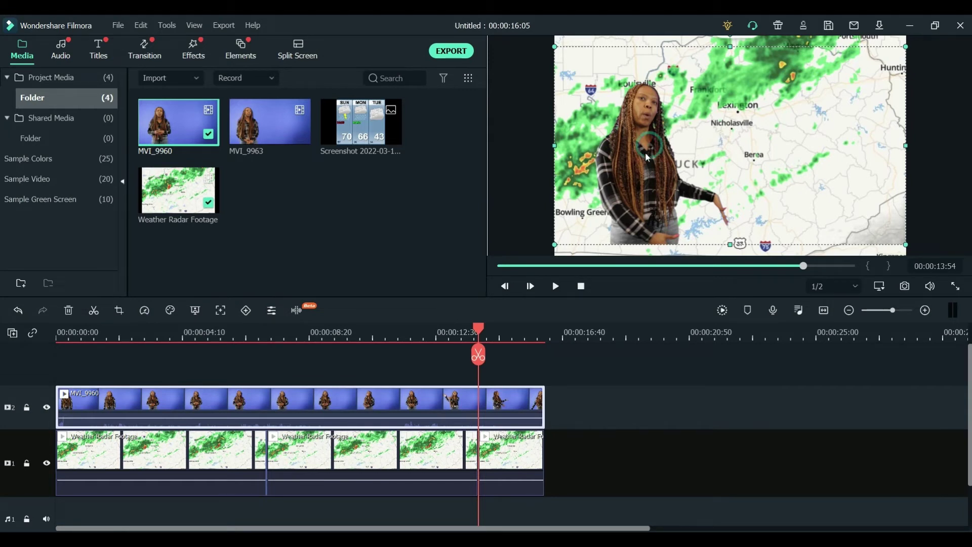
left_click_drag(642, 157, 642, 161)
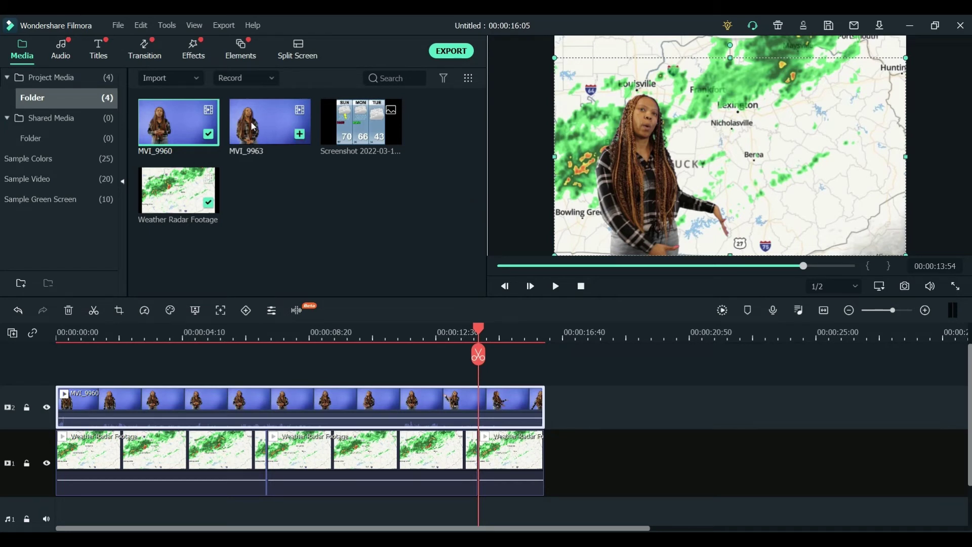
Append MVI_9963 on video track 2 and place the forecast screenshot beneath it on track 1, extended to the clip's full length
left_click_drag(253, 127, 557, 408)
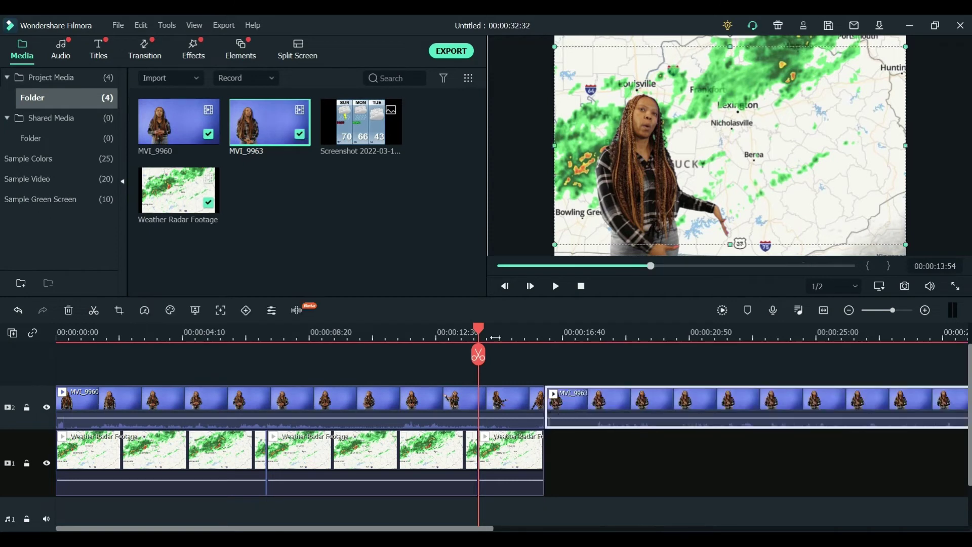
left_click_drag(361, 124, 553, 463)
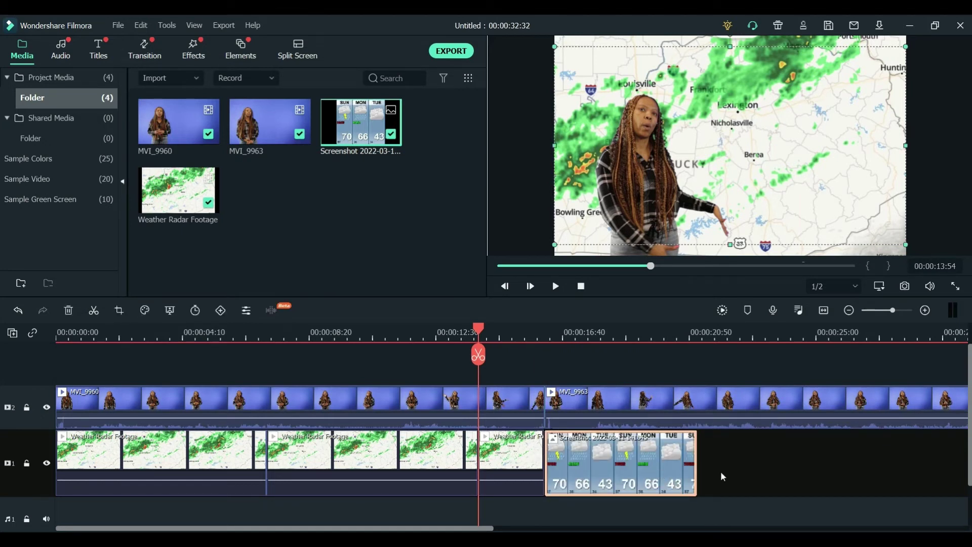
left_click_drag(696, 461, 879, 457)
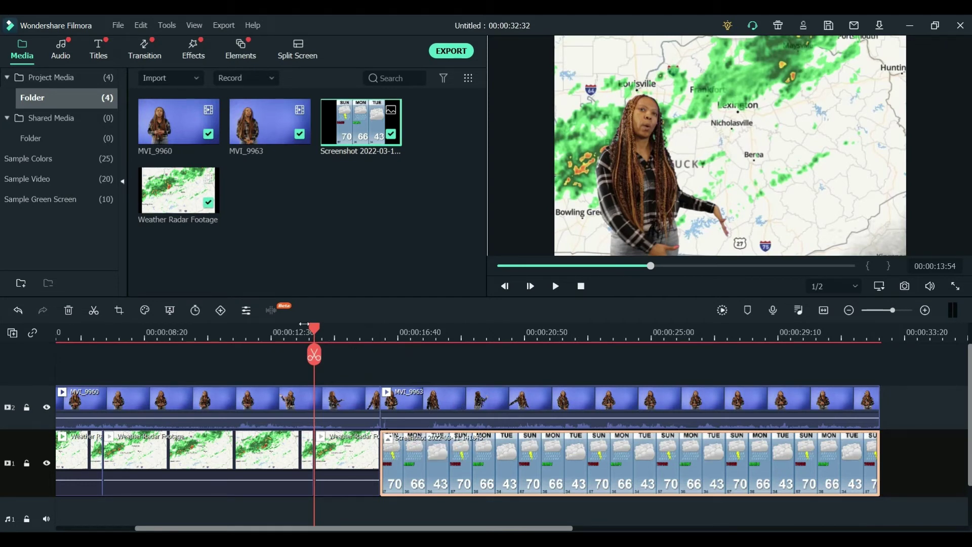
Preview the frames around the junction of MVI_9960 and MVI_9963, and open the project's export options
left_click_drag(315, 330, 411, 335)
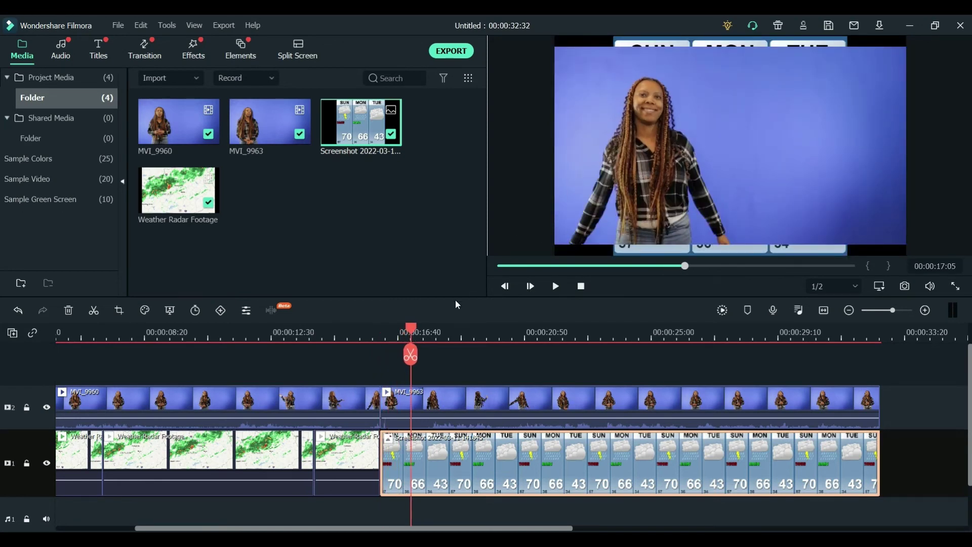
left_click_drag(411, 330, 373, 334)
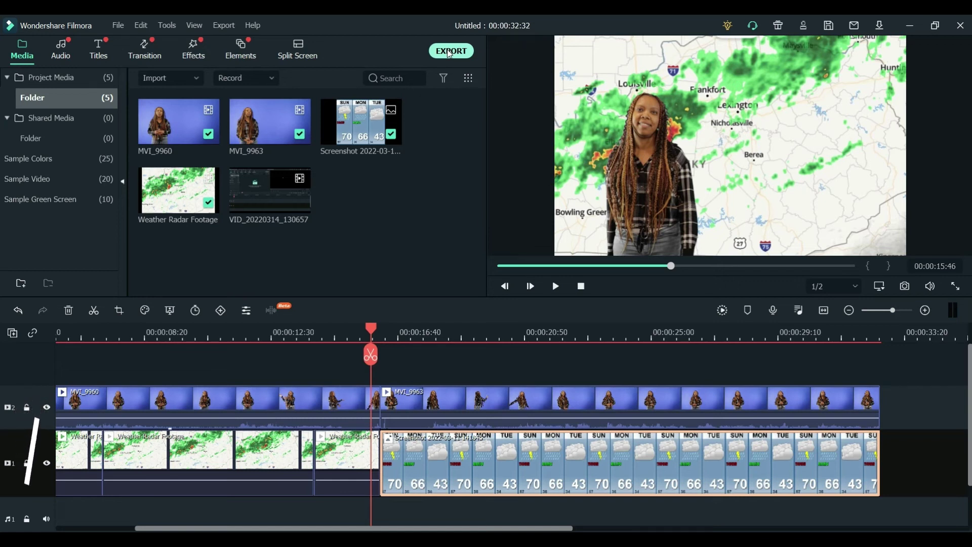
left_click(450, 51)
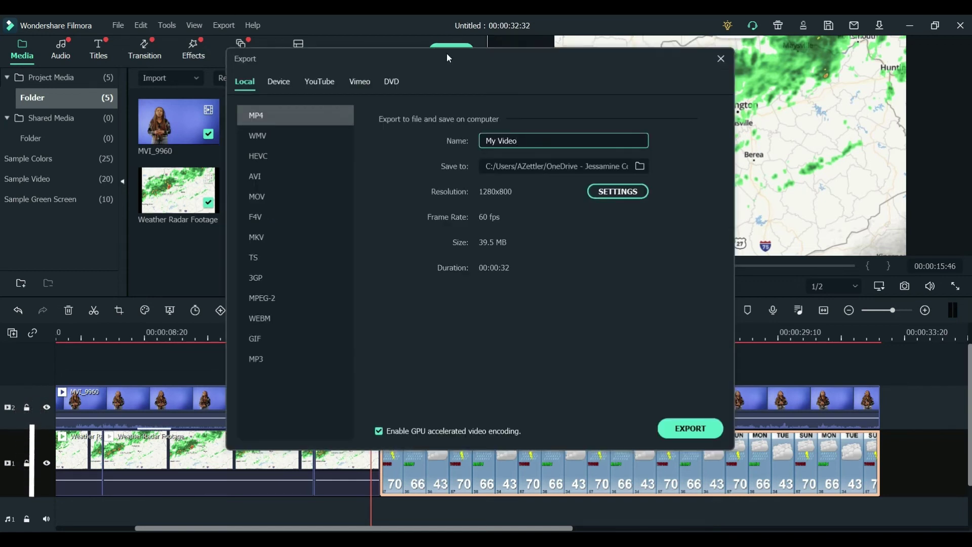